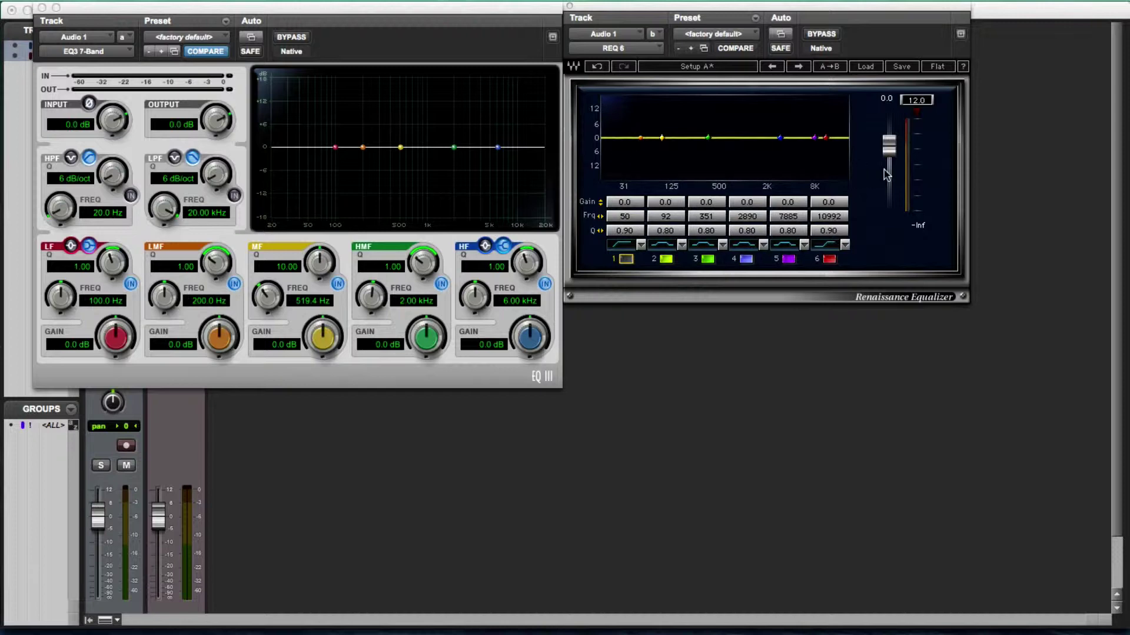
Look through the filter-shape choices for REQ bands 1, 4 and 6, leaving them unchanged
{"action": "left_click", "coordinate": [641, 246]}
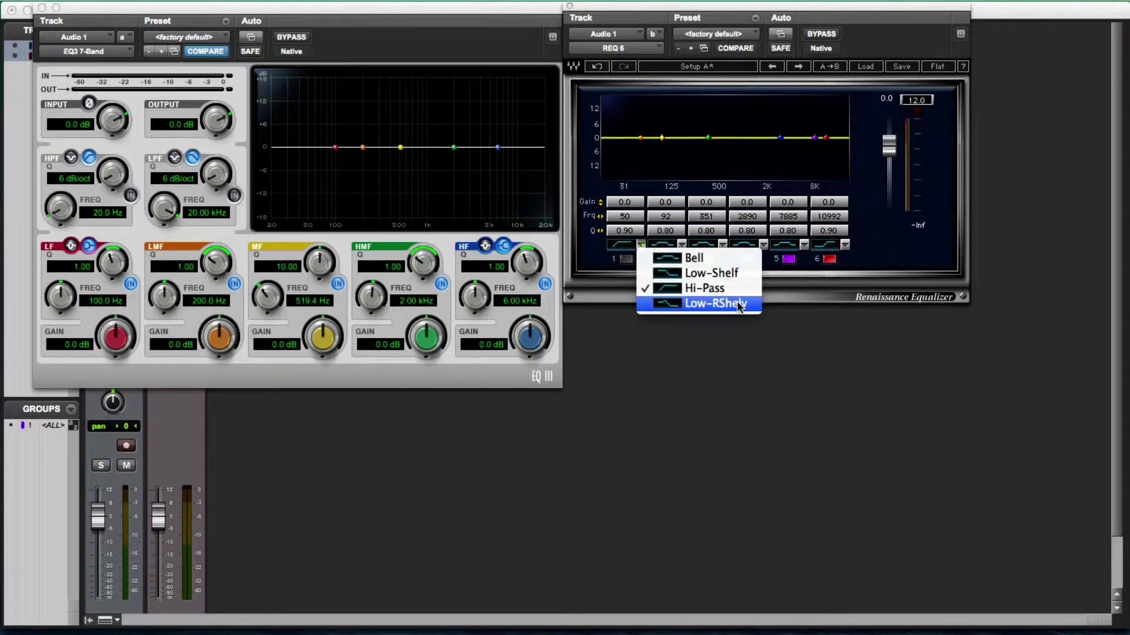
{"action": "left_click", "coordinate": [607, 274]}
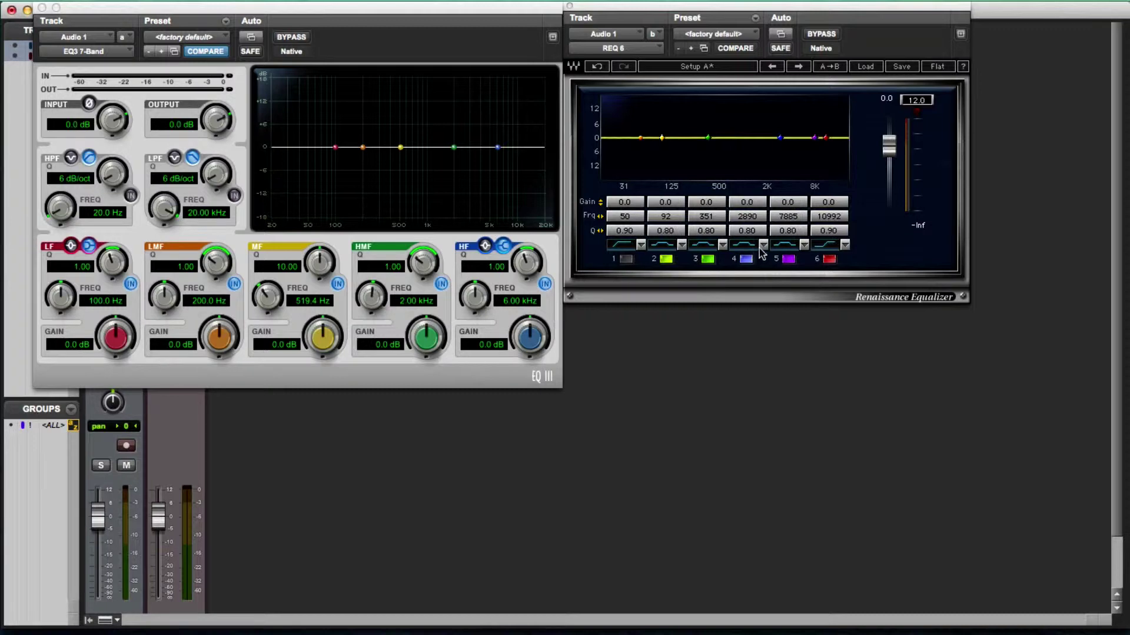
{"action": "left_click", "coordinate": [763, 245]}
{"action": "left_click", "coordinate": [640, 246]}
{"action": "left_click", "coordinate": [640, 246]}
{"action": "left_click", "coordinate": [853, 254]}
{"action": "left_click", "coordinate": [845, 244]}
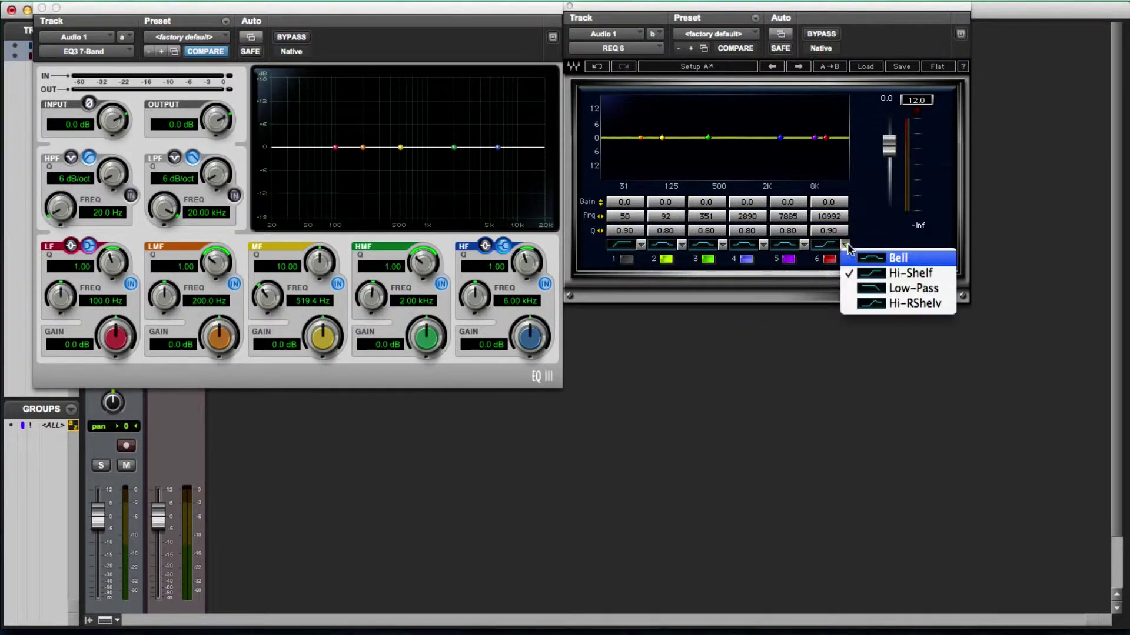
{"action": "left_click", "coordinate": [857, 303]}
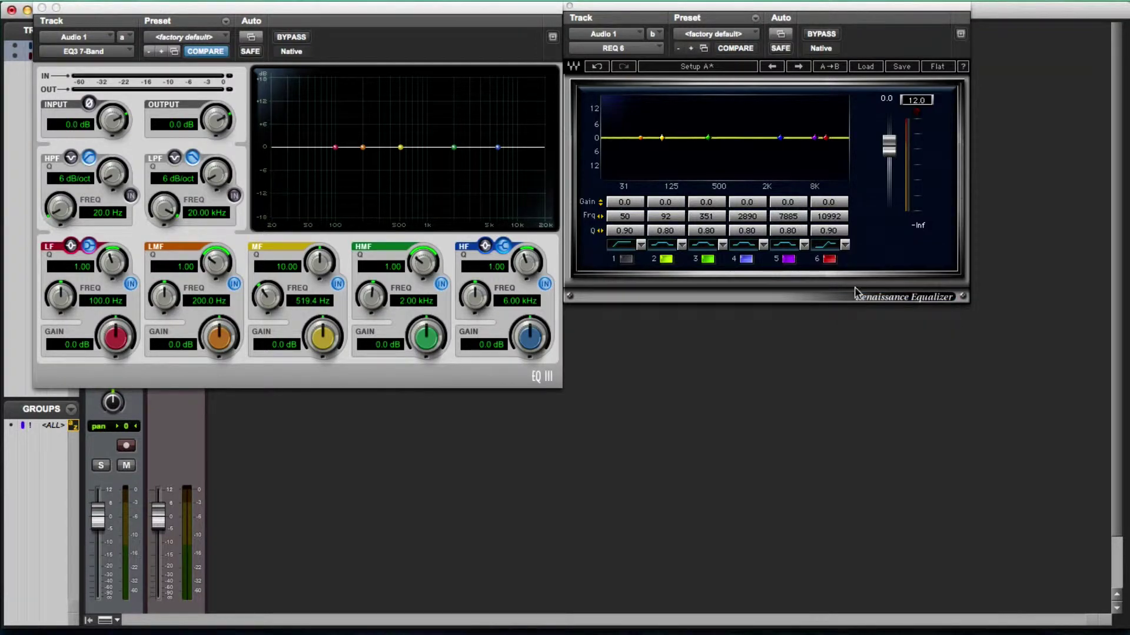
Boost REQ band 6's high shelf to 5.8 dB with Q 1.41
{"action": "left_click", "coordinate": [831, 201]}
{"action": "left_click_drag", "start_coordinate": [831, 202], "coordinate": [831, 180]}
{"action": "left_click_drag", "start_coordinate": [815, 137], "coordinate": [756, 138]}
{"action": "left_click", "coordinate": [829, 231]}
{"action": "left_click_drag", "start_coordinate": [828, 231], "coordinate": [828, 231]}
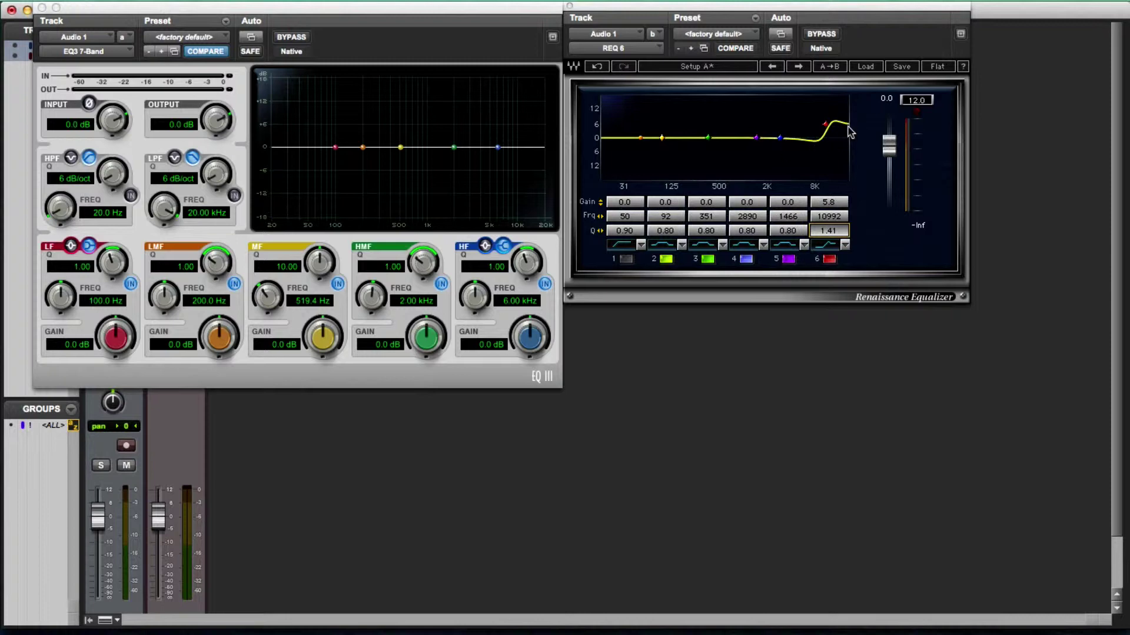
Reset REQ band 6 gain to 0 dB and enable band 1's 50 Hz high-pass at Q 1.41
{"action": "left_click", "coordinate": [834, 206]}
{"action": "type", "text": "0"}
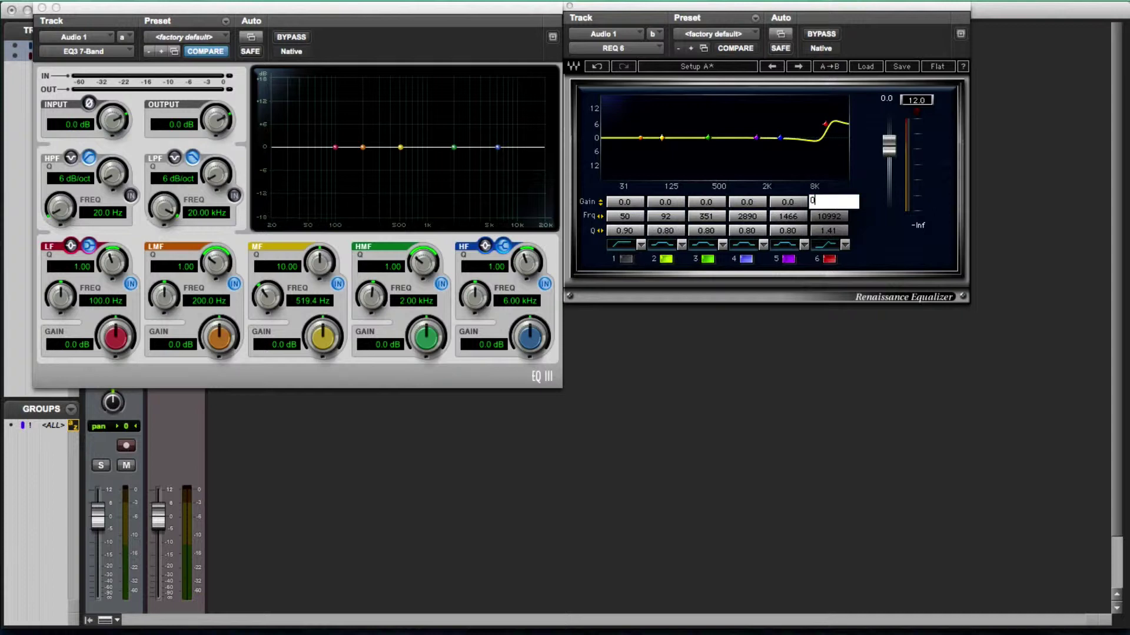
{"action": "key", "text": "Return"}
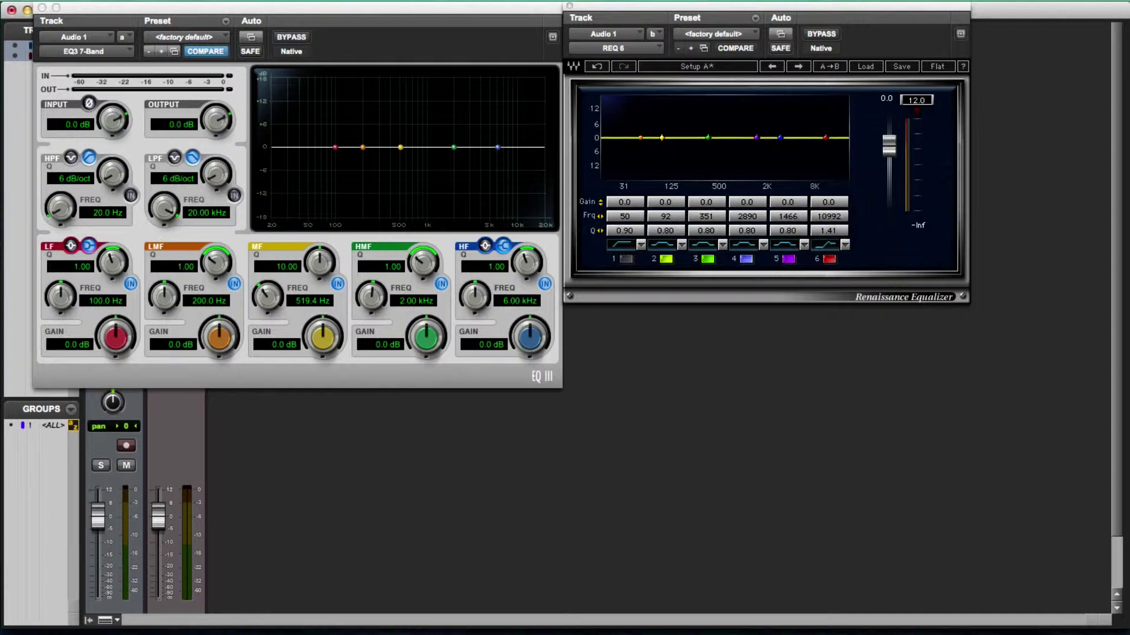
{"action": "left_click", "coordinate": [626, 259]}
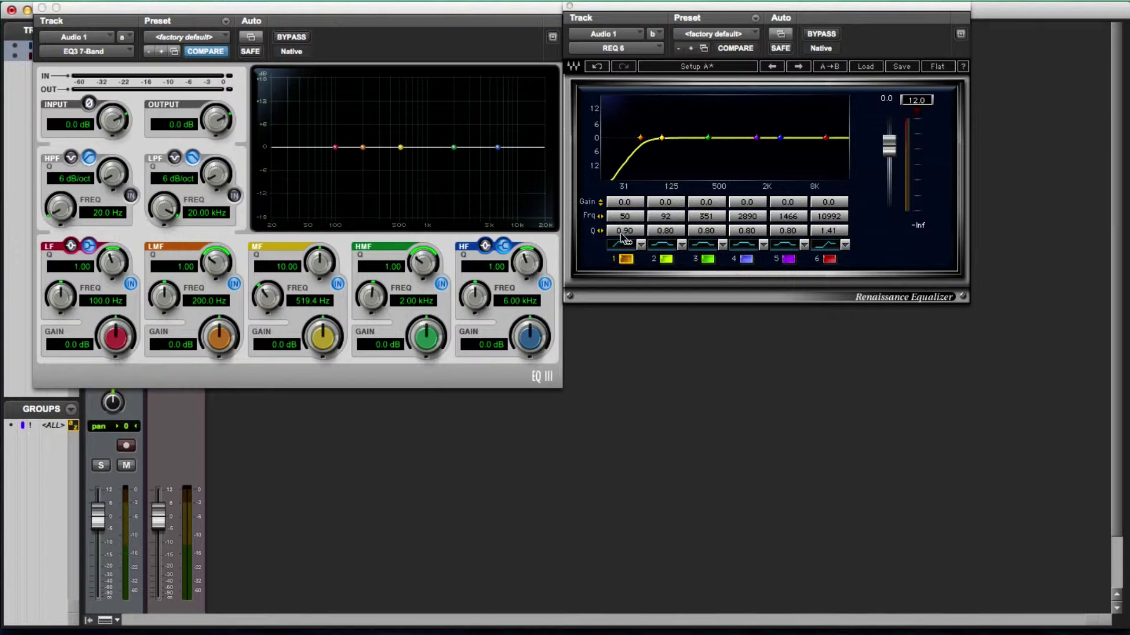
{"action": "left_click_drag", "start_coordinate": [625, 234], "coordinate": [625, 218]}
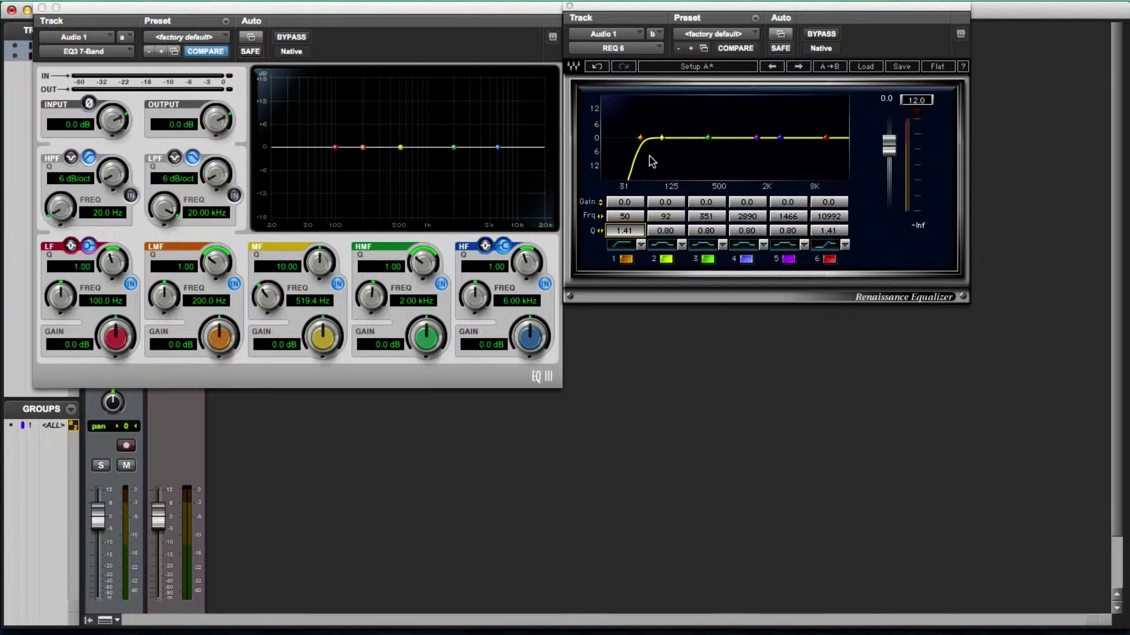
Switch on EQ3 7-Band's HPF with a 24 dB/oct slope, frequency at 20 Hz
{"action": "left_click", "coordinate": [131, 195]}
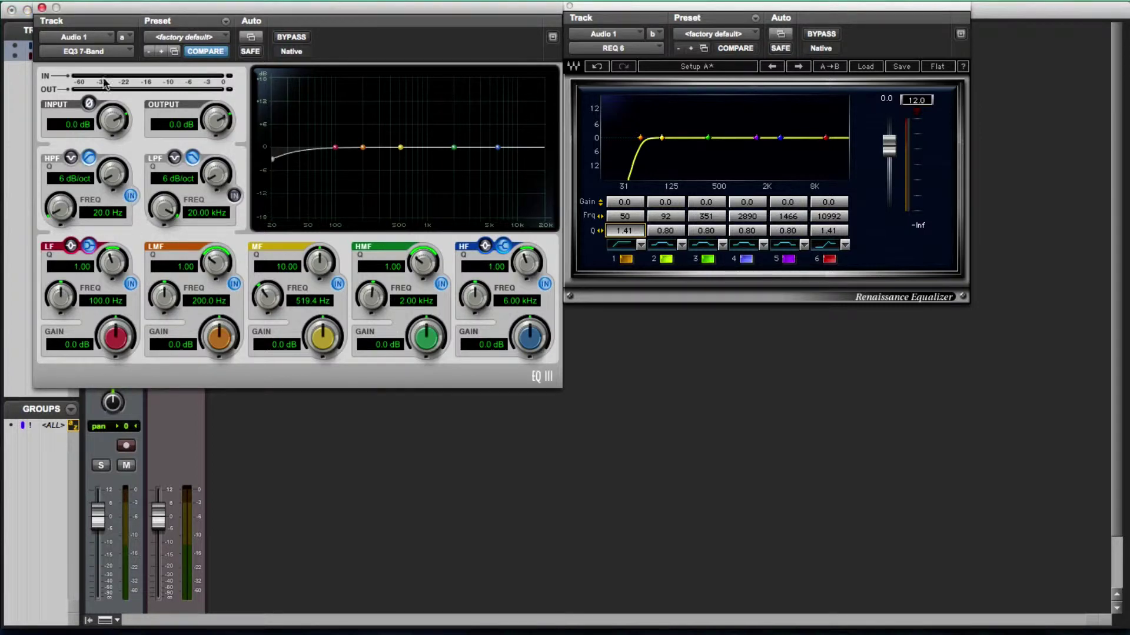
{"action": "left_click_drag", "start_coordinate": [113, 173], "coordinate": [108, 51]}
{"action": "left_click_drag", "start_coordinate": [69, 218], "coordinate": [65, 130]}
{"action": "left_click_drag", "start_coordinate": [65, 219], "coordinate": [69, 392]}
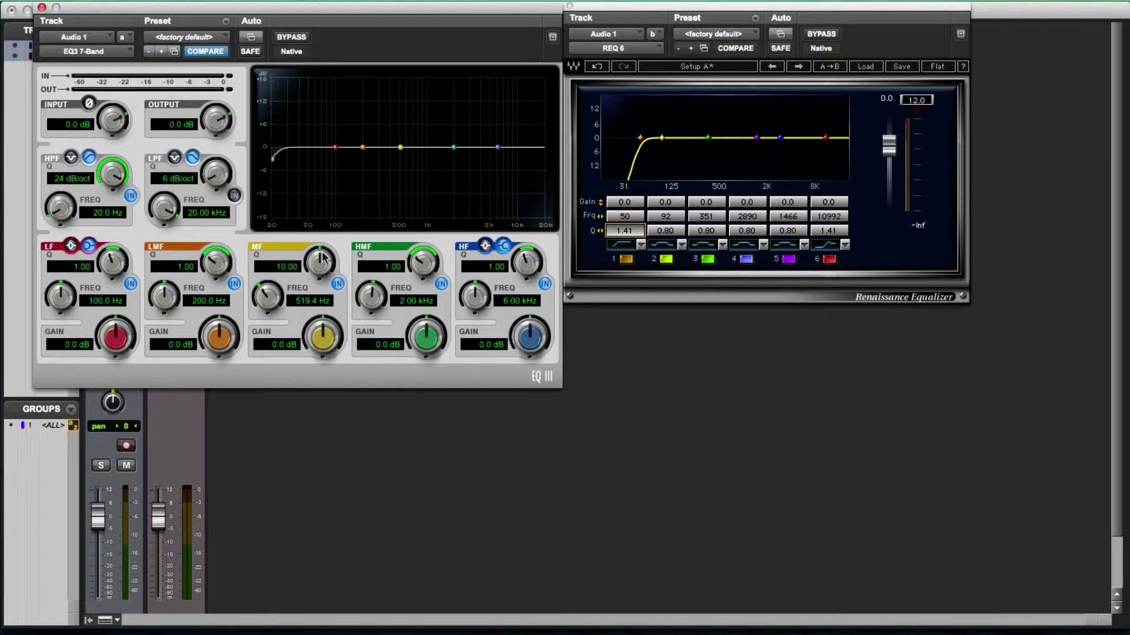
Raise EQ III's MF gain to 18.0 dB and sweep MF frequency to 125.0 Hz
{"action": "left_click_drag", "start_coordinate": [322, 337], "coordinate": [323, 276]}
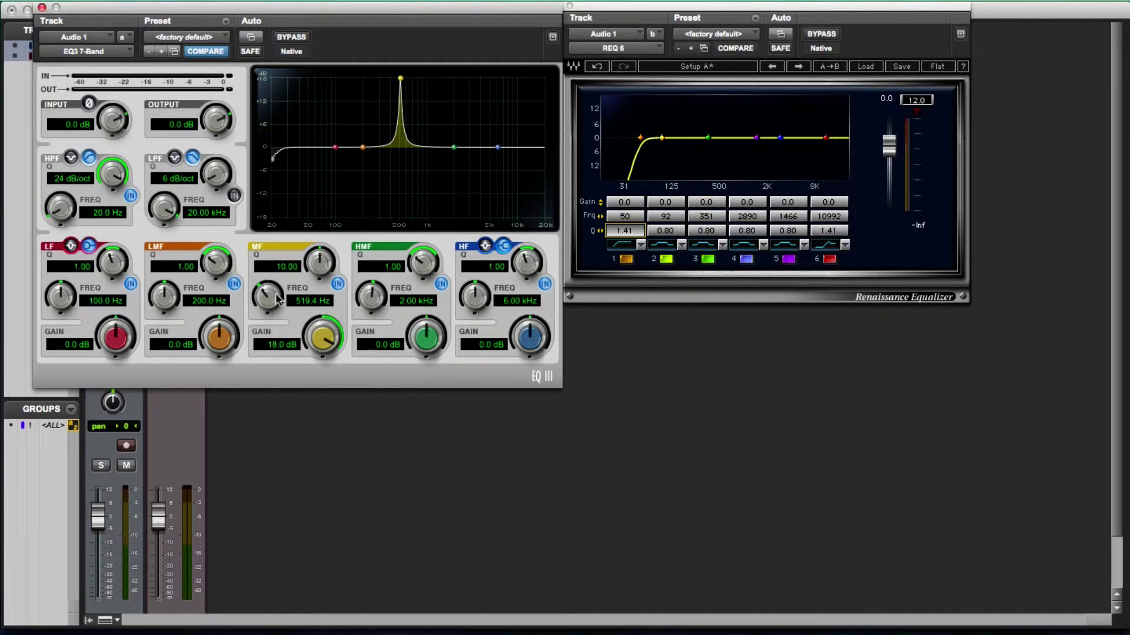
{"action": "mouse_move", "coordinate": [276, 298]}
{"action": "left_mouse_down"}
{"action": "mouse_move", "coordinate": [272, 182]}
{"action": "mouse_move", "coordinate": [270, 306]}
{"action": "mouse_move", "coordinate": [253, 183]}
{"action": "mouse_move", "coordinate": [296, 628]}
{"action": "mouse_move", "coordinate": [307, 572]}
{"action": "mouse_move", "coordinate": [276, 314]}
{"action": "left_mouse_up"}
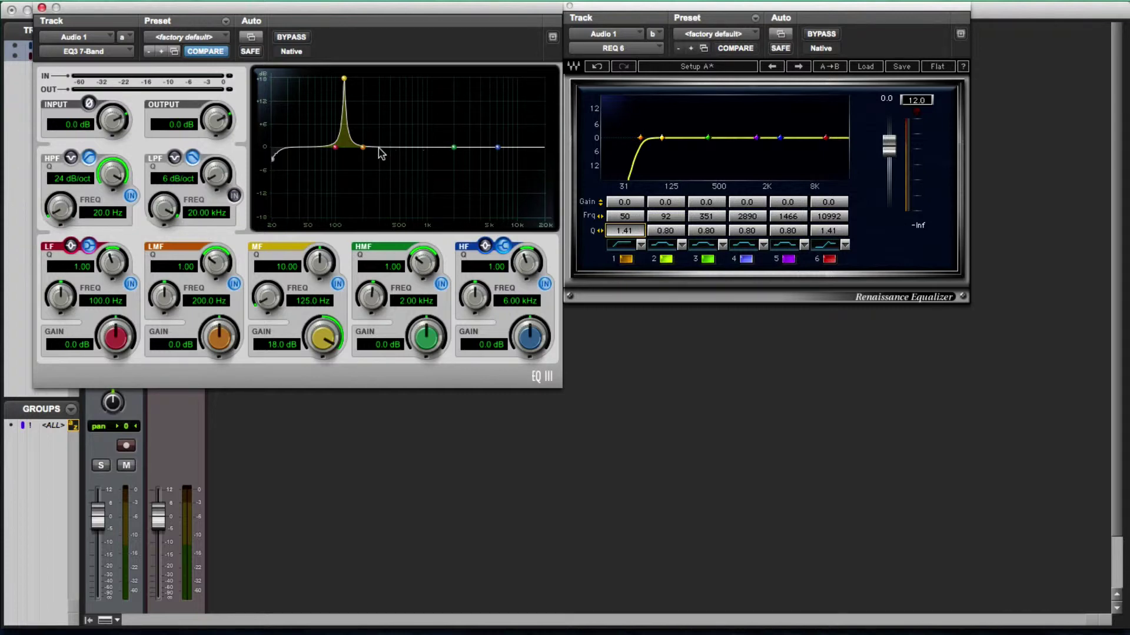
Reset EQ III's mid gain to 0 dB and set REQ band 2's gain to 15 dB
{"action": "left_click", "coordinate": [322, 338], "text": "alt"}
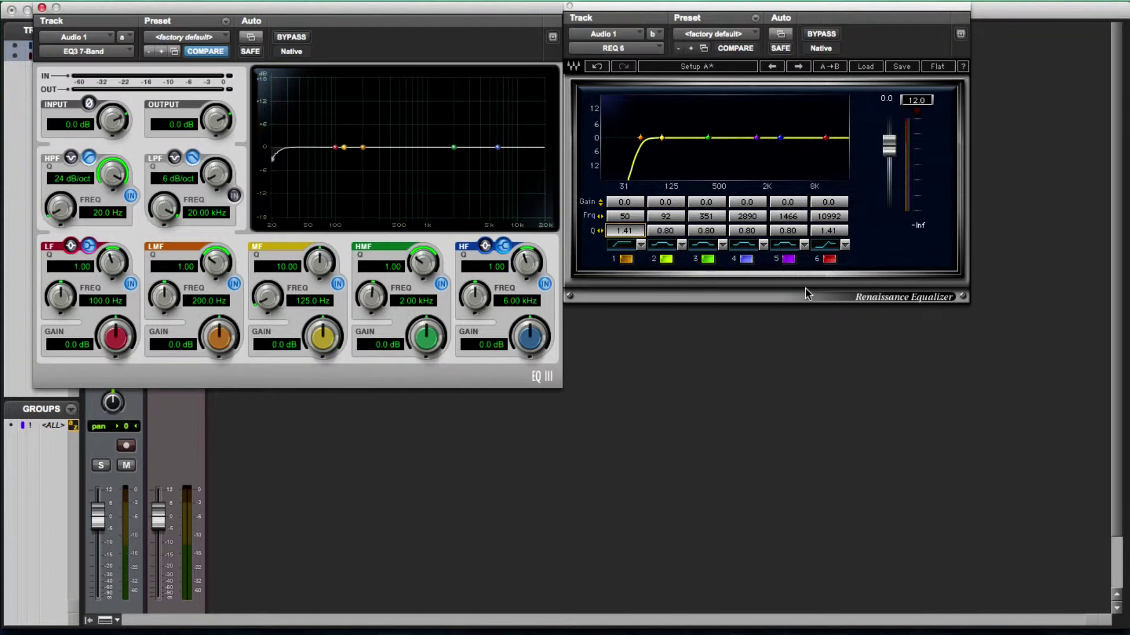
{"action": "left_click", "coordinate": [752, 154]}
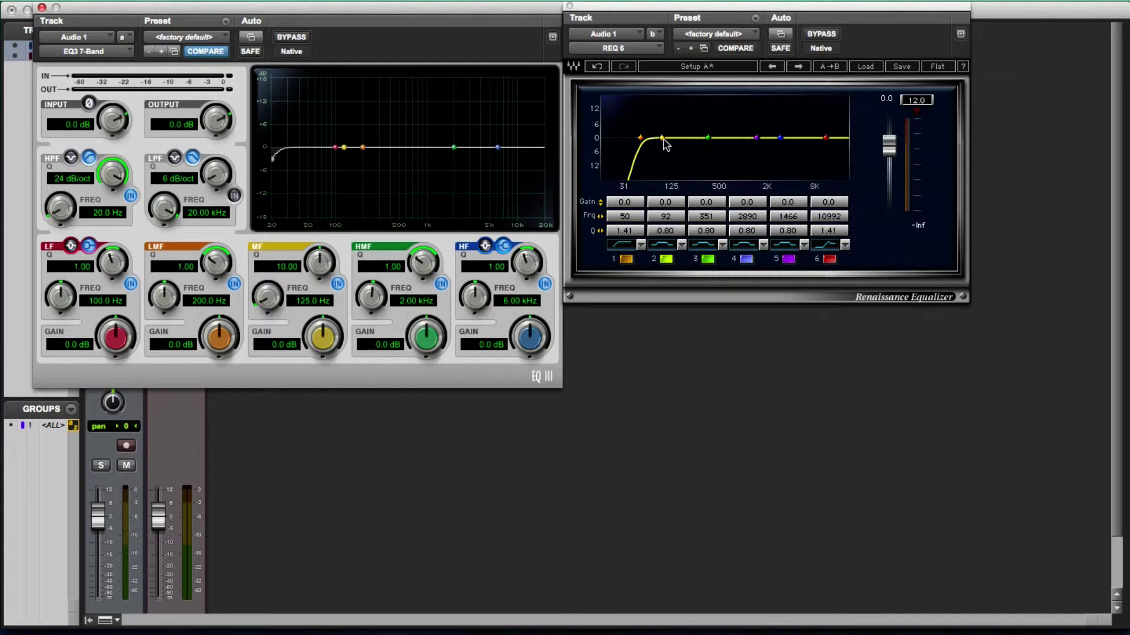
{"action": "left_click_drag", "start_coordinate": [663, 139], "coordinate": [694, 130]}
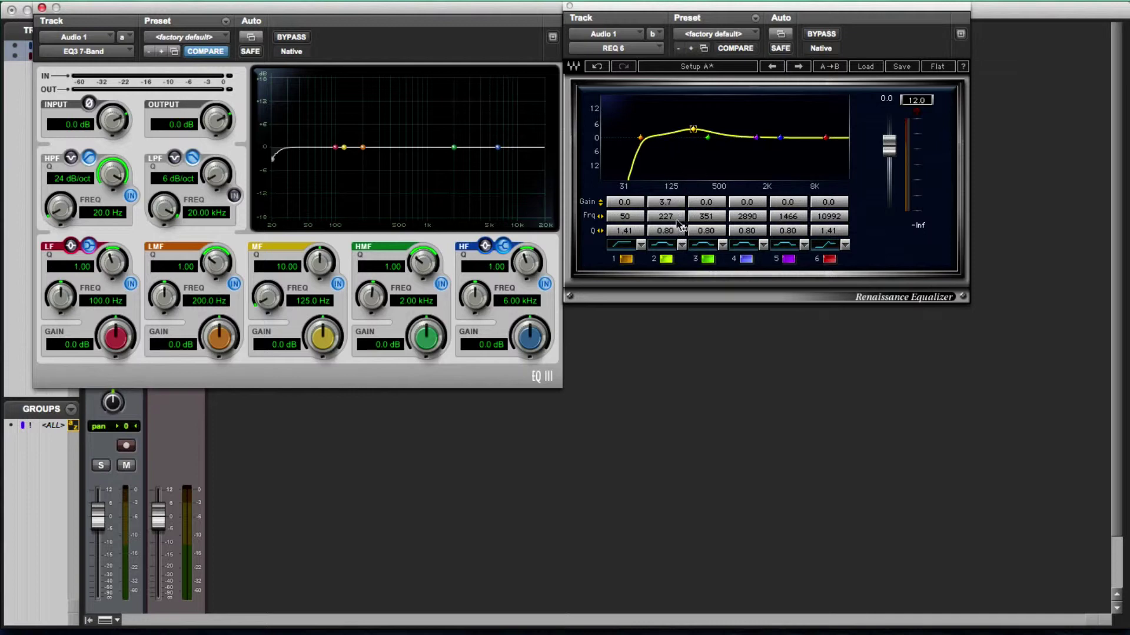
{"action": "left_click", "coordinate": [669, 203]}
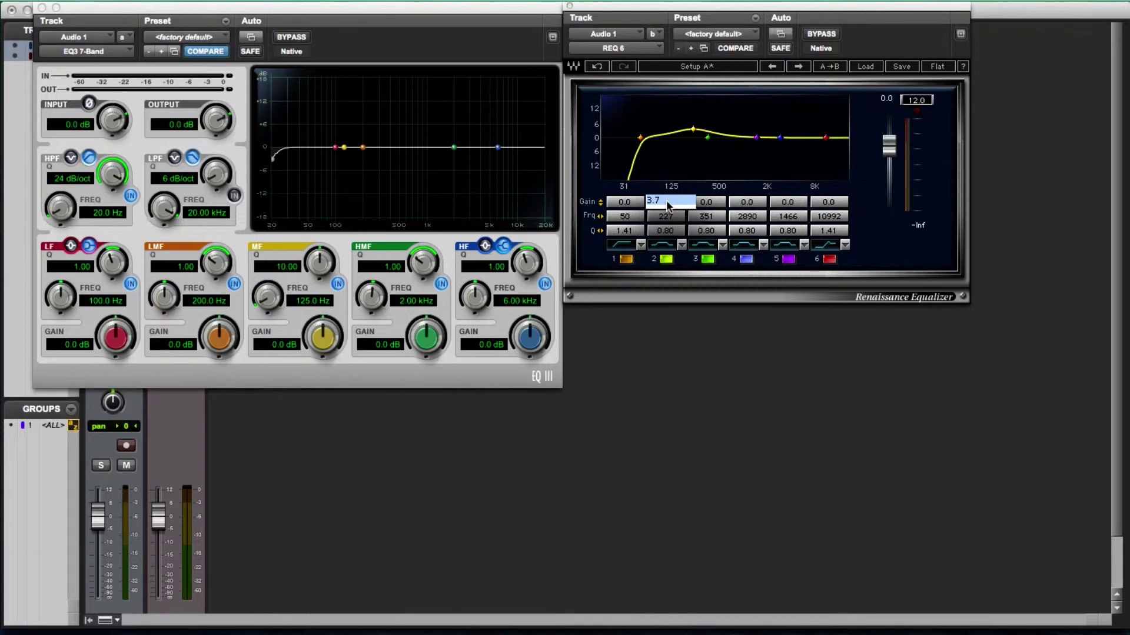
{"action": "type", "text": "15"}
{"action": "key", "text": "Return"}
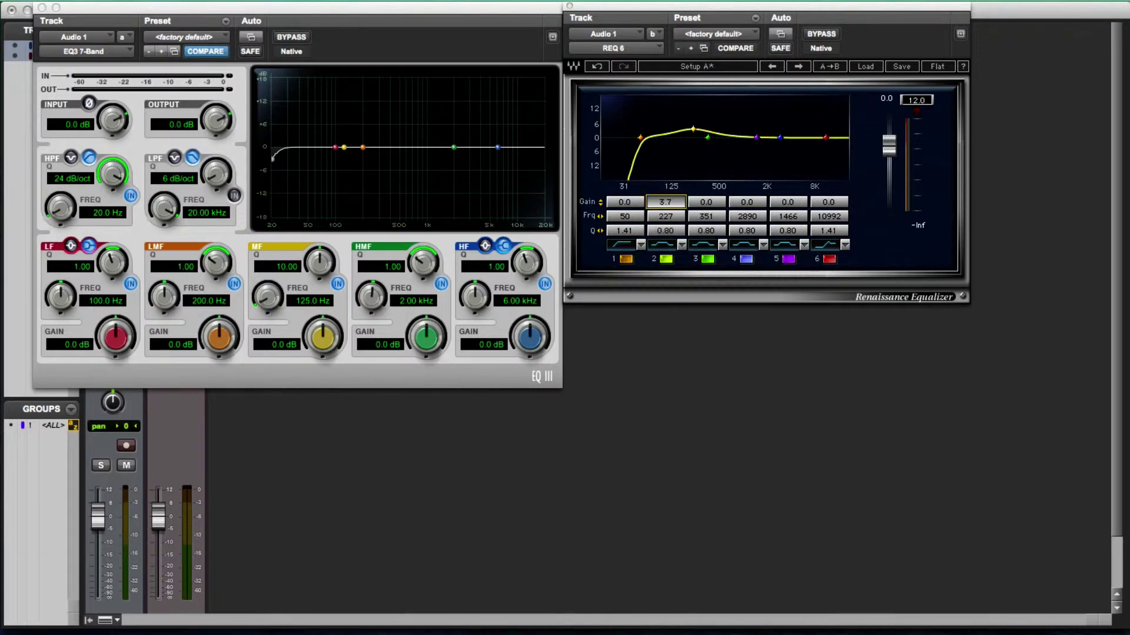
Narrow REQ band 2 to Q 6.50 and sweep its peak to 139 Hz
{"action": "left_click_drag", "start_coordinate": [669, 223], "coordinate": [668, 186]}
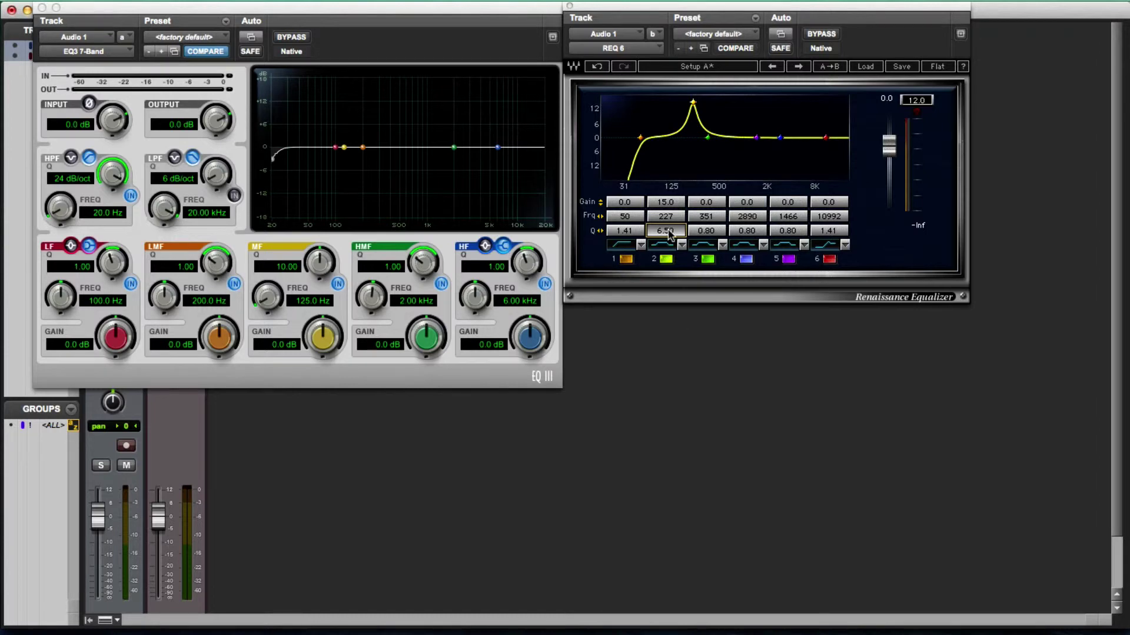
{"action": "left_click_drag", "start_coordinate": [665, 216], "coordinate": [665, 259]}
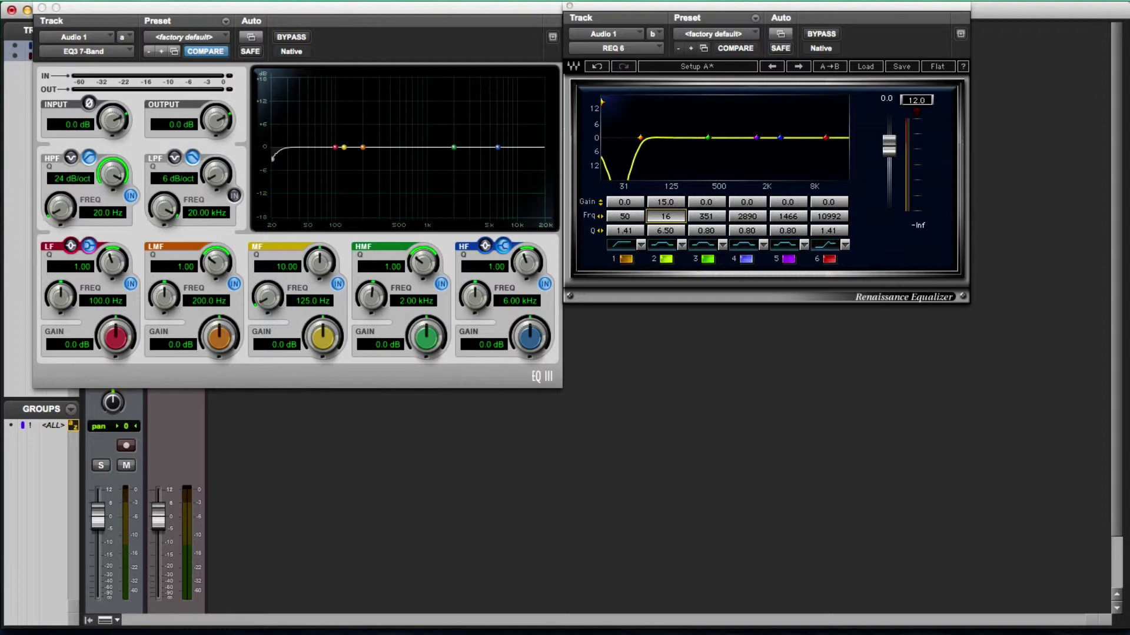
{"action": "left_click_drag", "start_coordinate": [666, 216], "coordinate": [666, 182]}
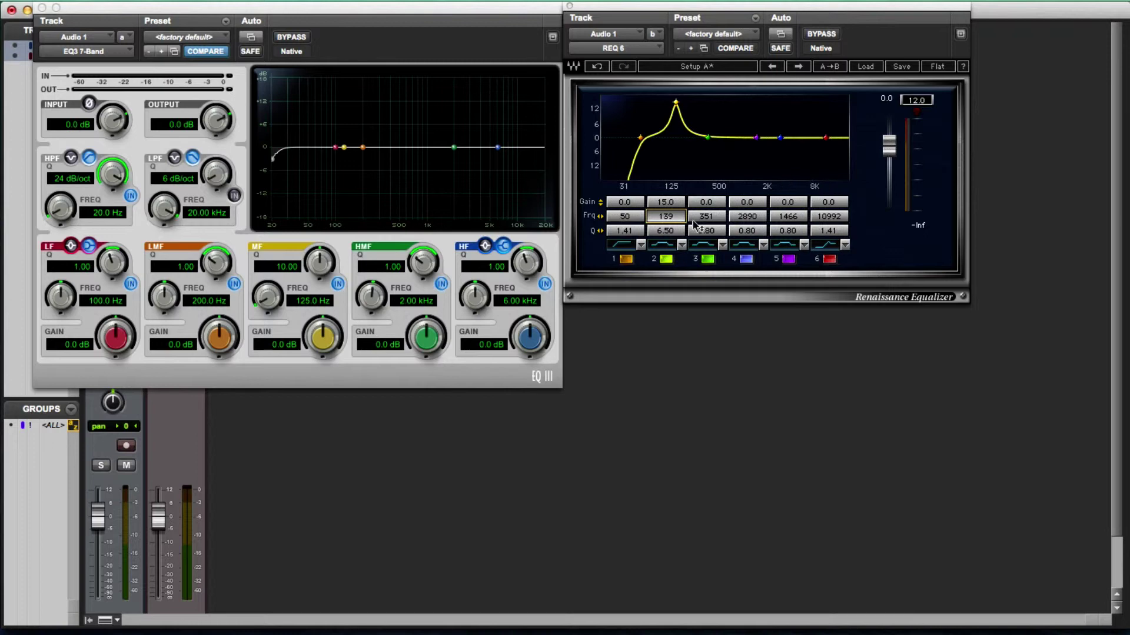
Set REQ band 2's gain to 0 dB, leaving it at 139 Hz
{"action": "left_click", "coordinate": [674, 204]}
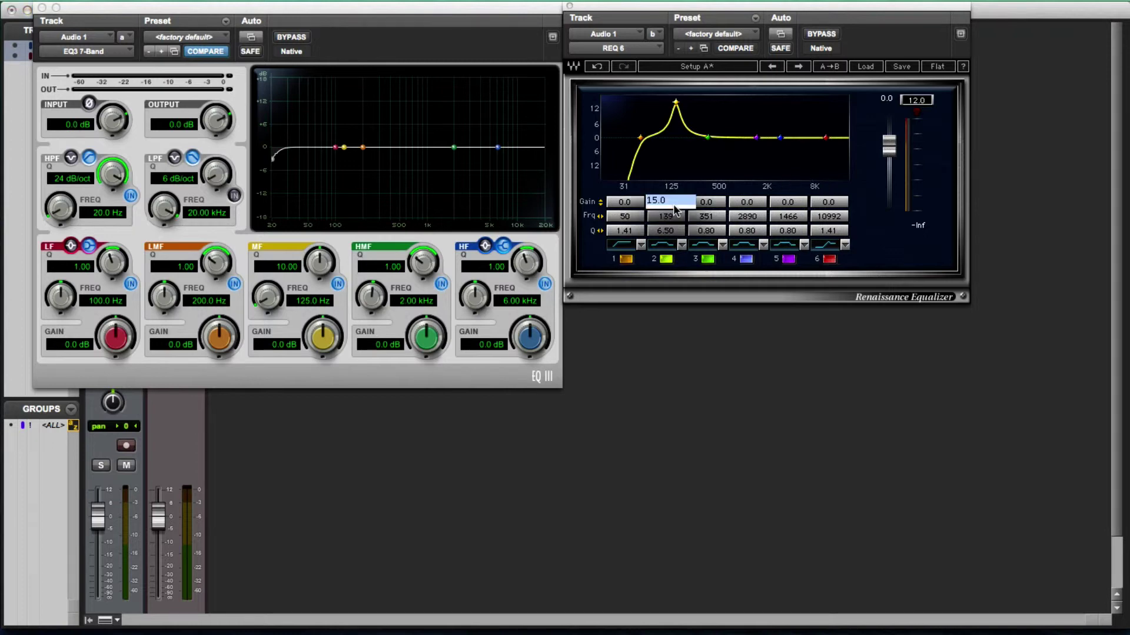
{"action": "type", "text": "0"}
{"action": "key", "text": "Return"}
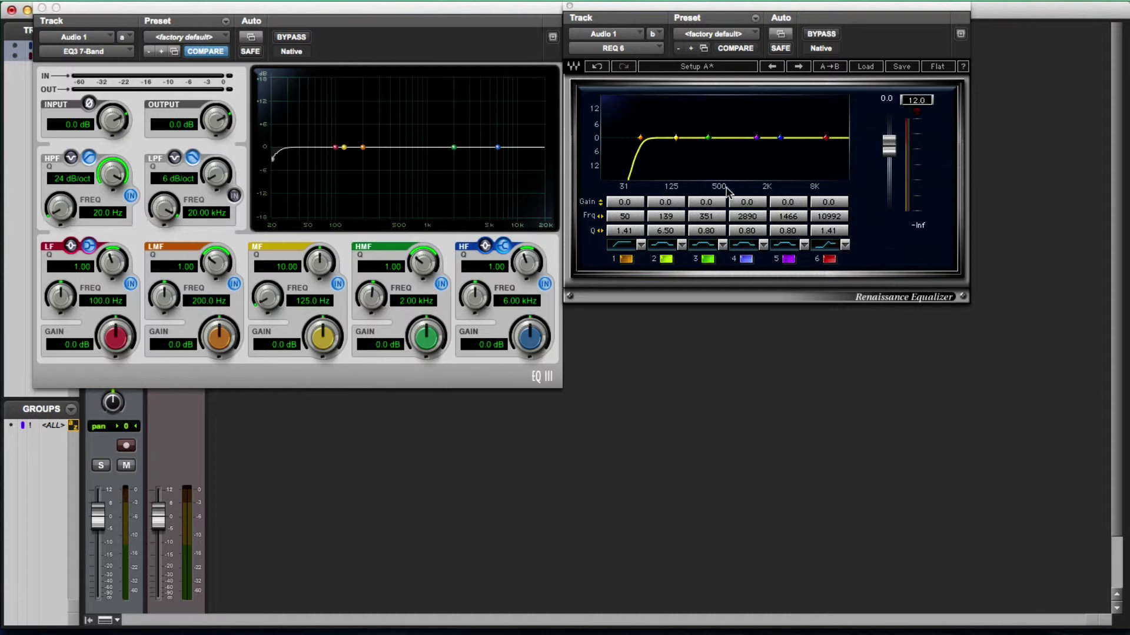
{"action": "left_click", "coordinate": [455, 87]}
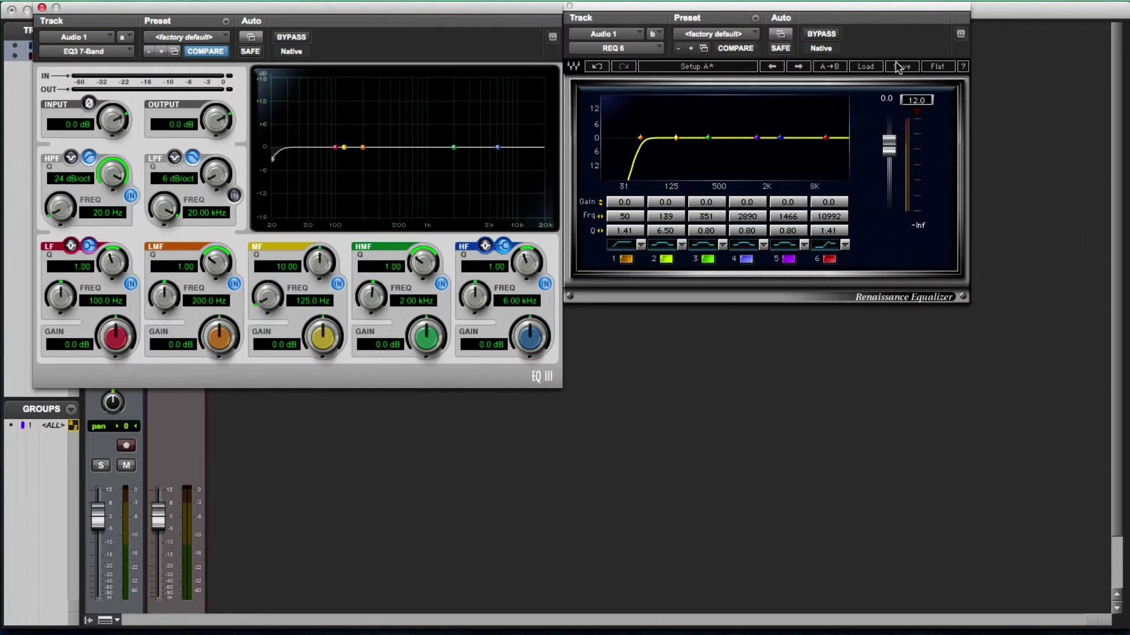
Move the REQ 6 window left so it partly overlaps EQ III
{"action": "left_click_drag", "start_coordinate": [844, 11], "coordinate": [748, 11]}
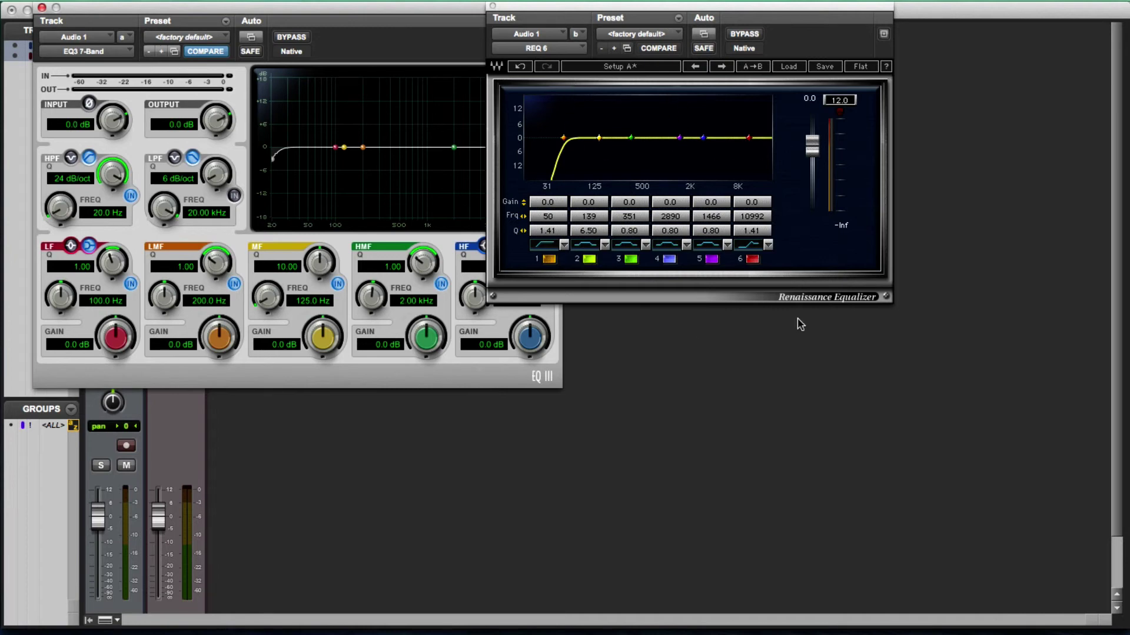
{"action": "left_click", "coordinate": [763, 346]}
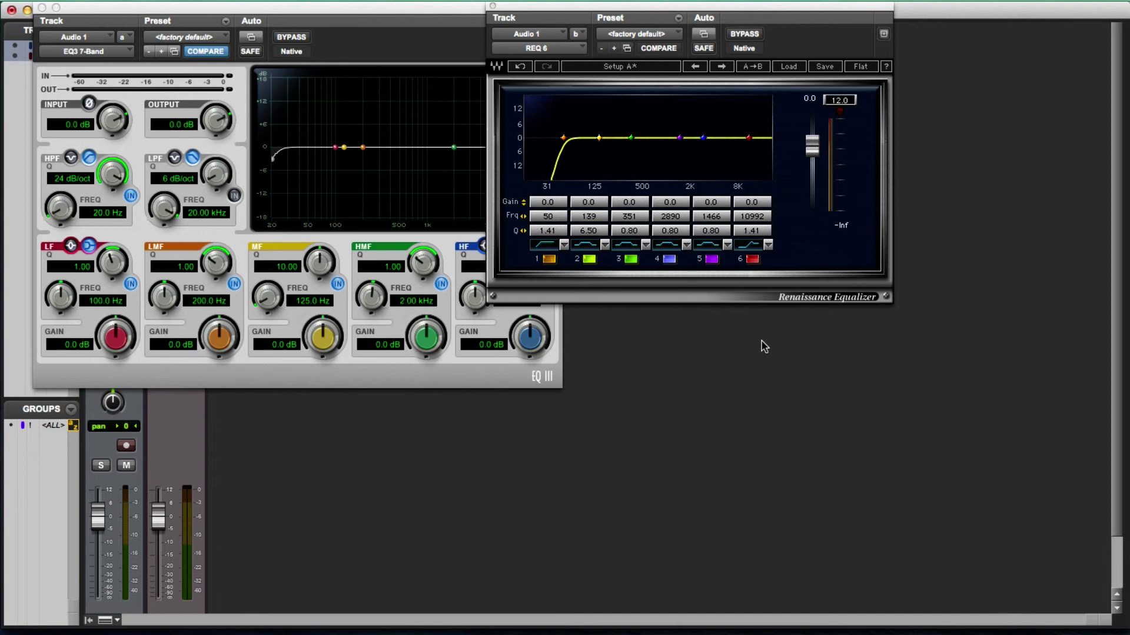